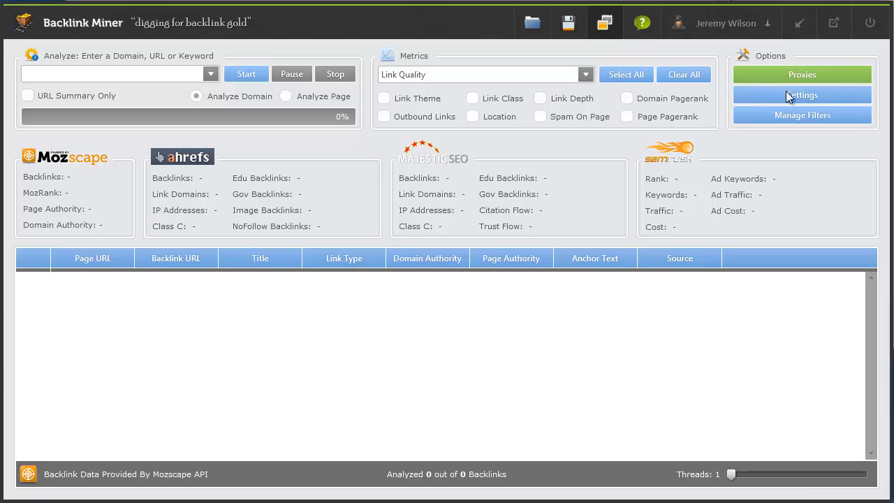
{"action": "left_click", "coordinate": [798, 95]}
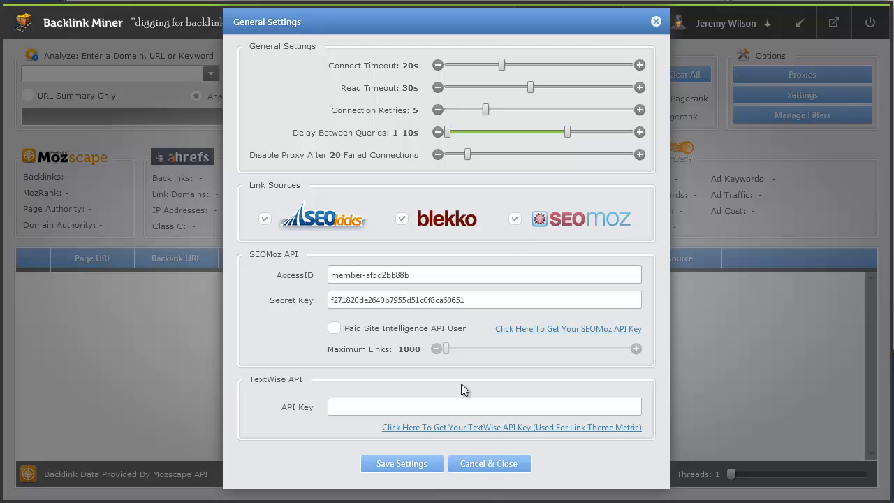
{"action": "left_click", "coordinate": [481, 462]}
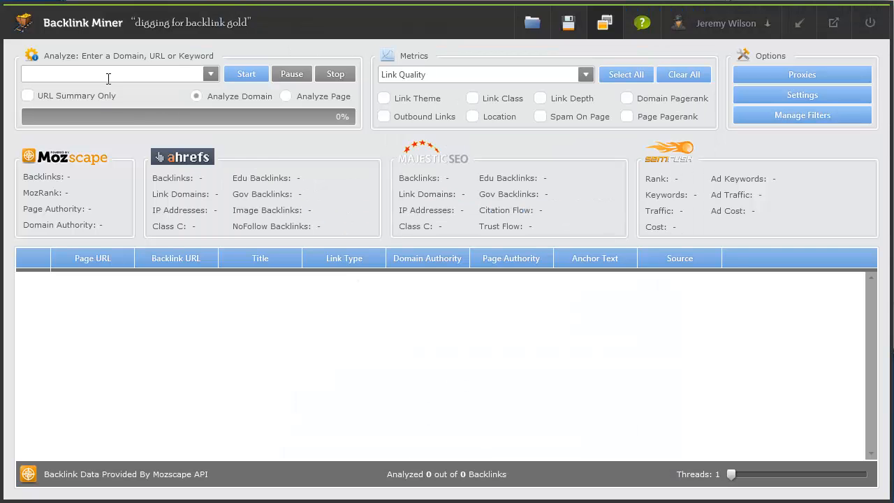
{"action": "left_click", "coordinate": [108, 75]}
{"action": "type", "text": "www.pctools.com"}
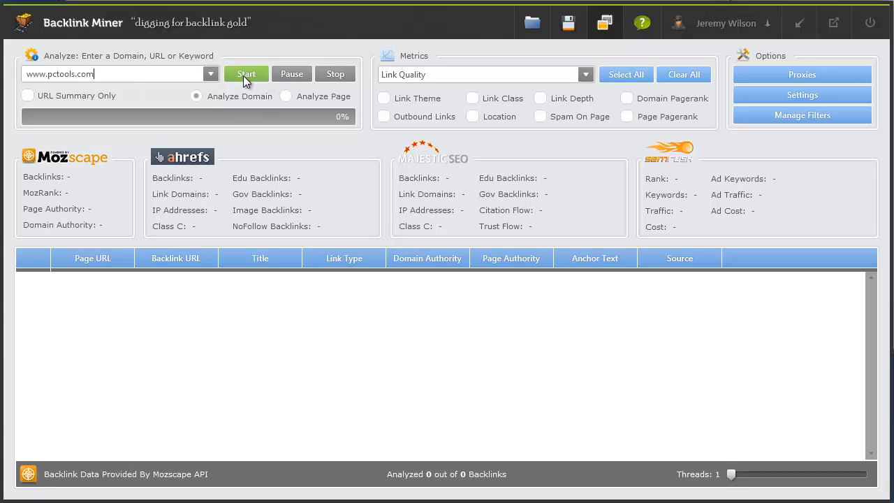
{"action": "left_click", "coordinate": [248, 75]}
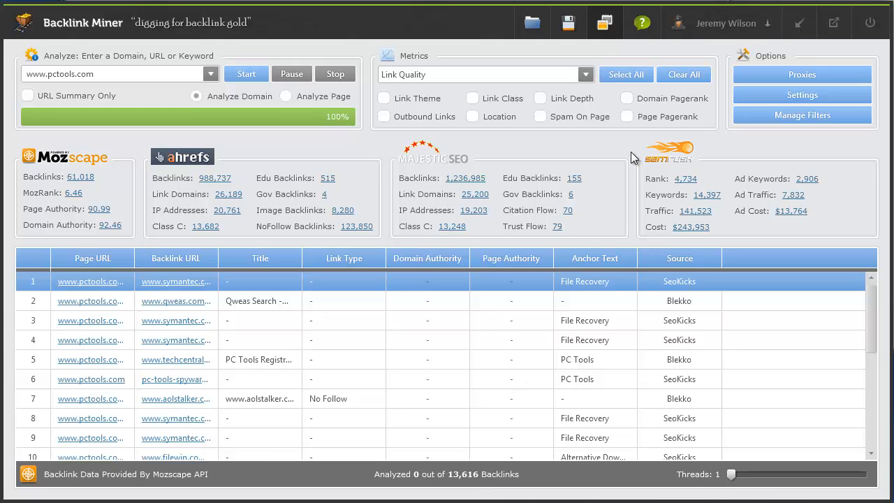
Switch the metrics to Link Penalty and add a Link Exists column to the results
{"action": "left_click", "coordinate": [586, 74]}
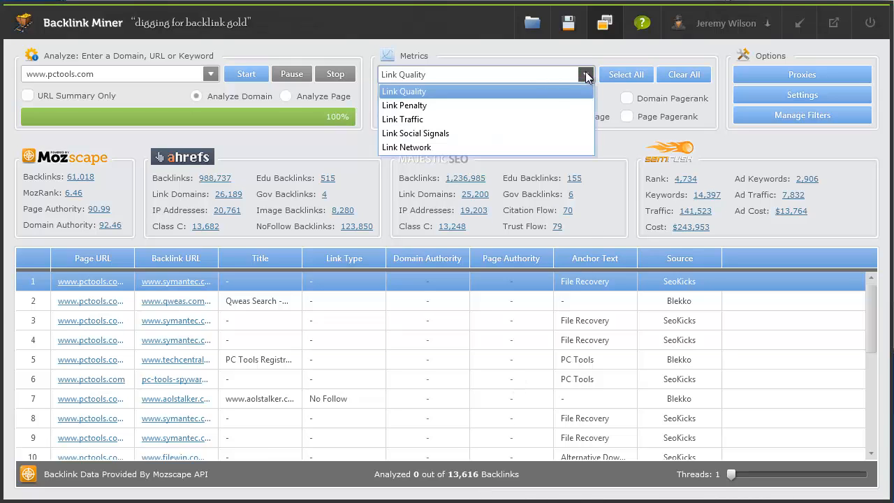
{"action": "left_click", "coordinate": [533, 105]}
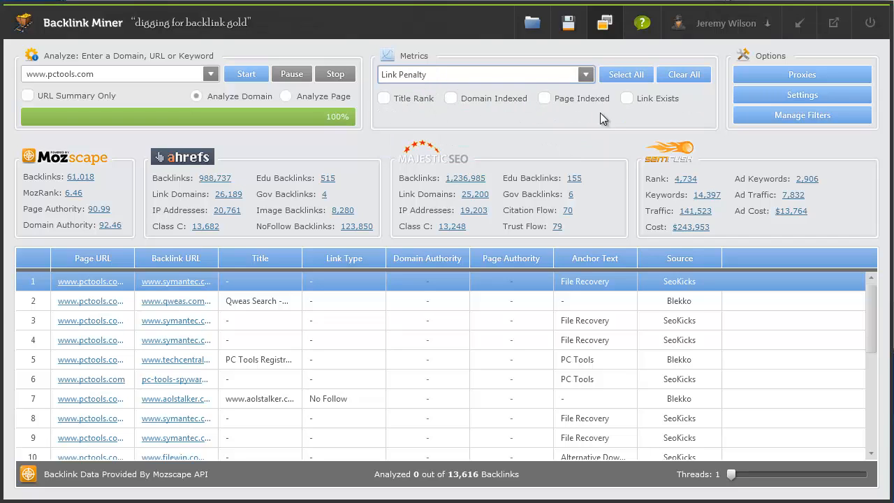
{"action": "left_click", "coordinate": [585, 74]}
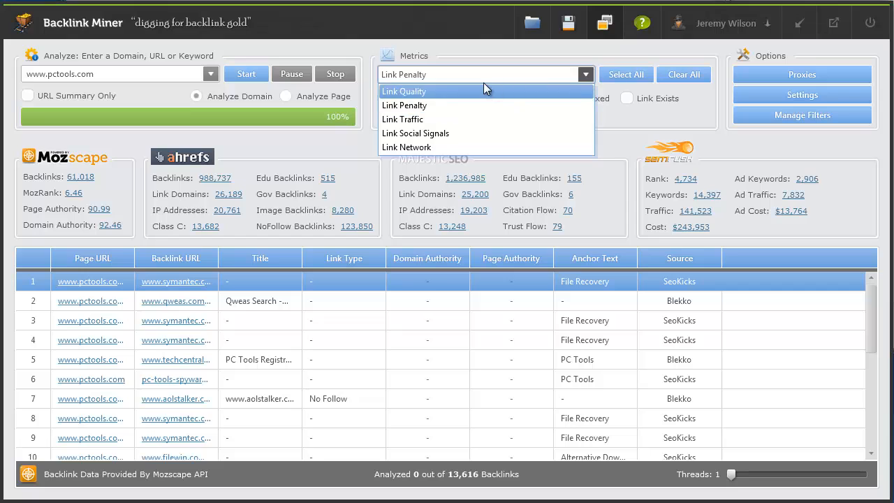
{"action": "left_click", "coordinate": [483, 82]}
{"action": "left_click", "coordinate": [585, 74]}
{"action": "left_click", "coordinate": [492, 90]}
{"action": "left_click", "coordinate": [585, 74]}
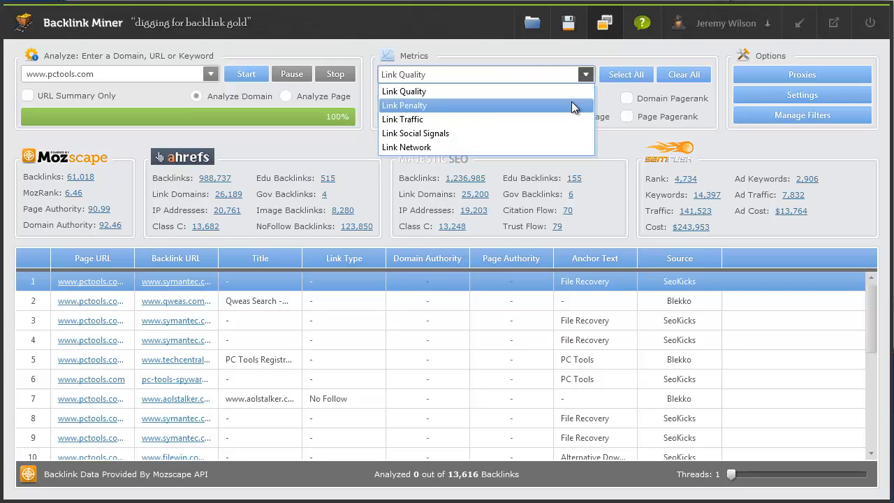
{"action": "left_click", "coordinate": [571, 102]}
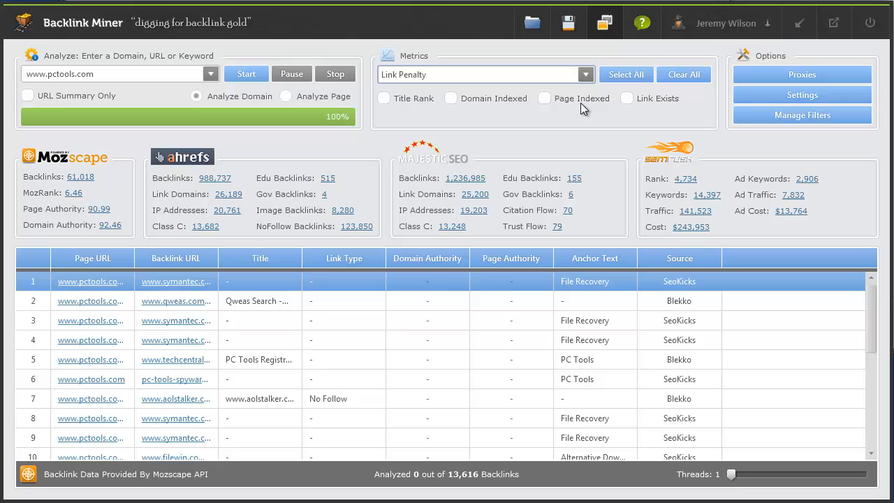
{"action": "left_click", "coordinate": [627, 99]}
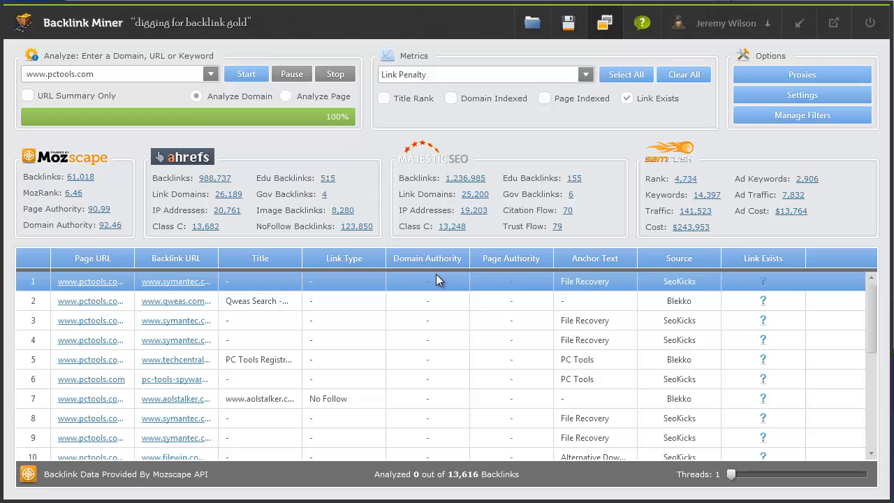
Switch to Link Quality metrics, add the Outbound Links column, and show the import sources
{"action": "left_click", "coordinate": [586, 74]}
{"action": "left_click", "coordinate": [579, 89]}
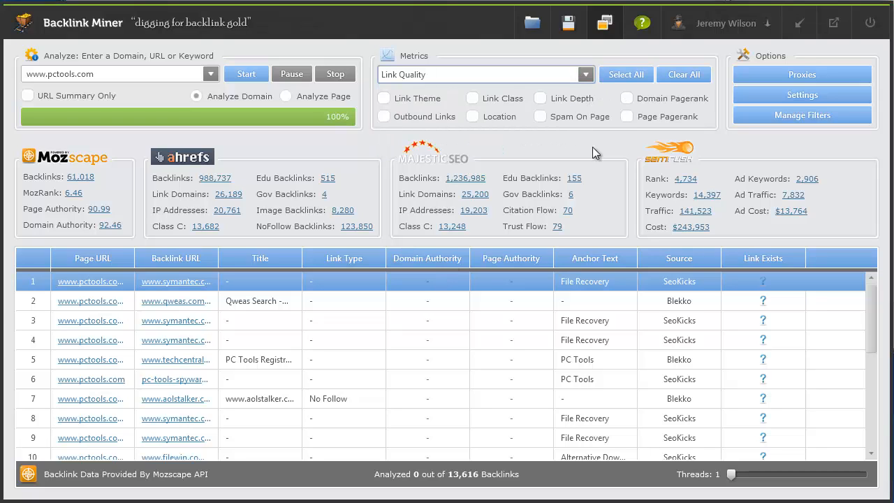
{"action": "left_click", "coordinate": [384, 117]}
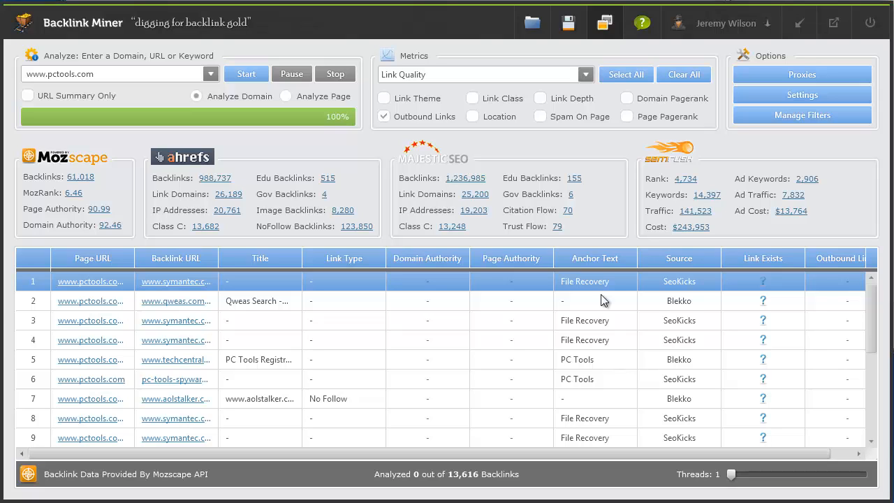
{"action": "left_click", "coordinate": [537, 25]}
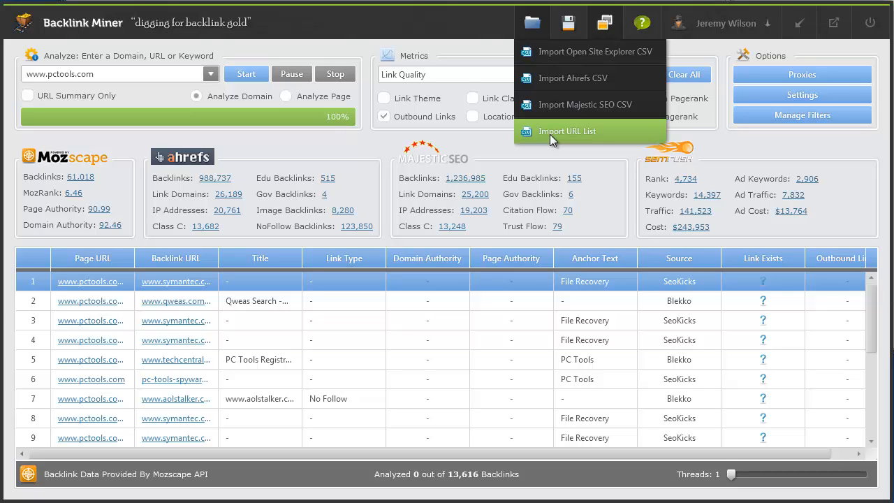
{"action": "double_click", "coordinate": [117, 75]}
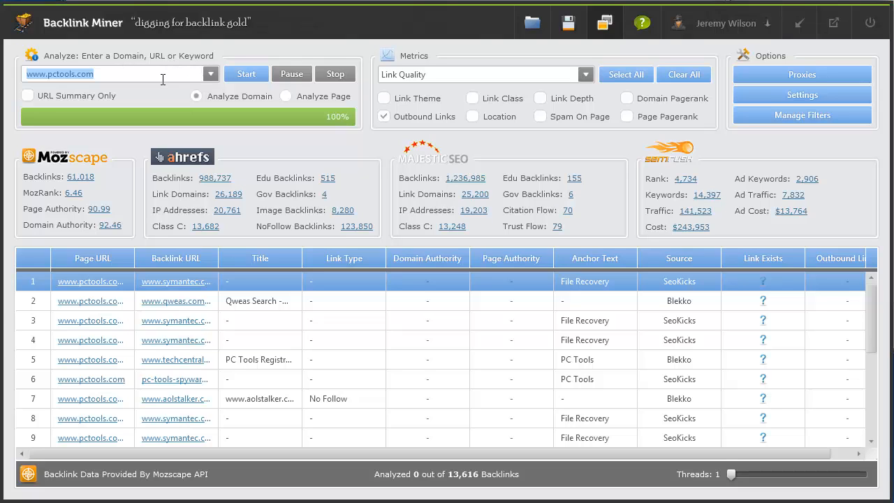
{"action": "type", "text": "yoga mat"}
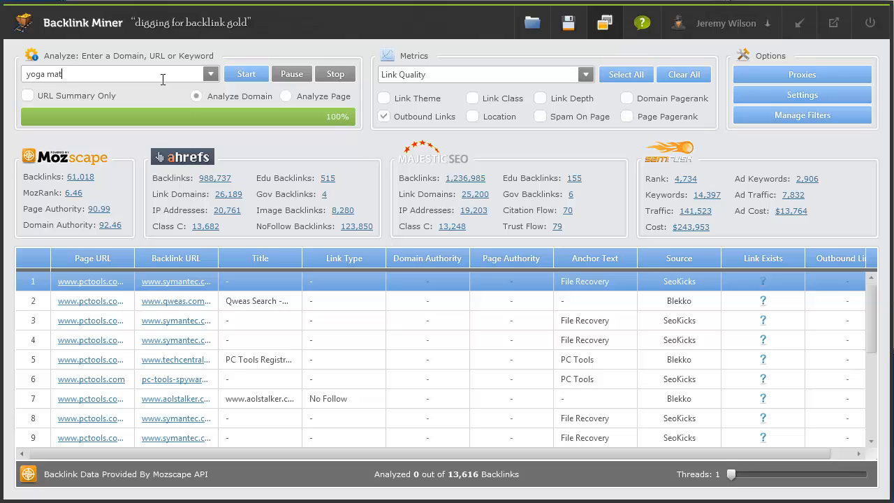
{"action": "type", "text": "s"}
{"action": "left_click", "coordinate": [240, 76]}
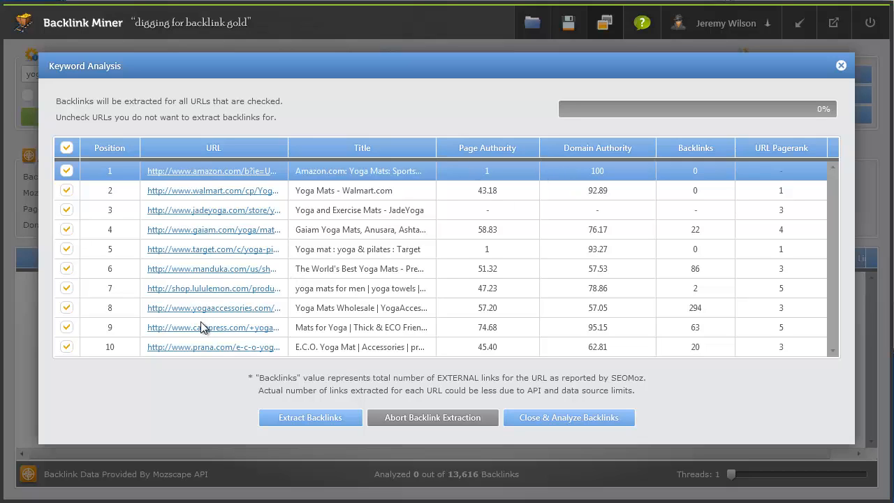
{"action": "left_click", "coordinate": [67, 172]}
{"action": "left_click", "coordinate": [66, 191]}
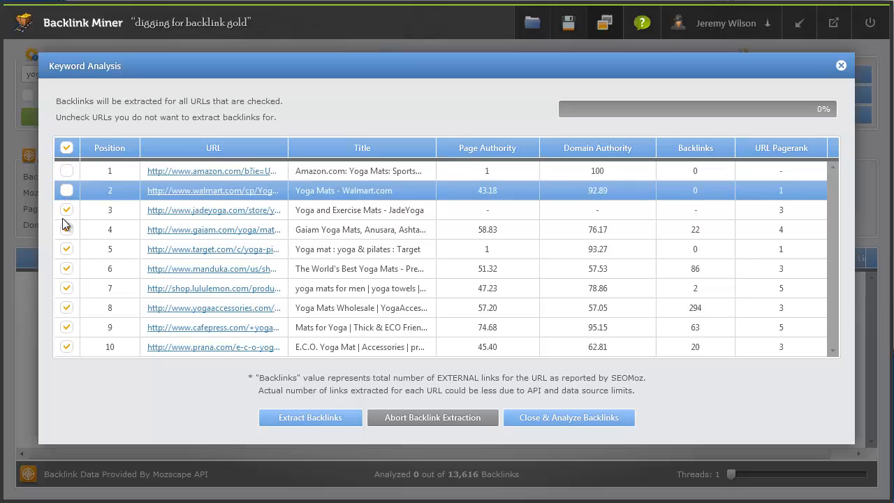
{"action": "left_click", "coordinate": [66, 211]}
{"action": "left_click", "coordinate": [66, 230]}
{"action": "left_click", "coordinate": [67, 249]}
{"action": "left_click", "coordinate": [67, 148]}
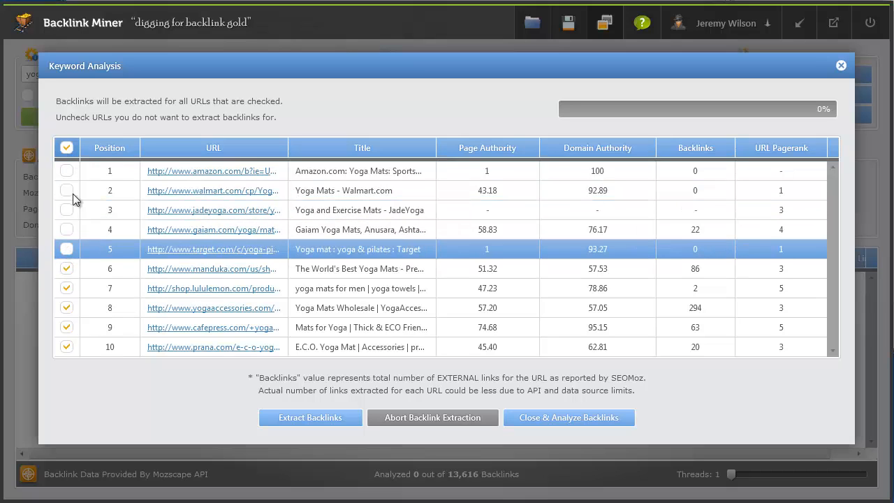
{"action": "left_click", "coordinate": [68, 148]}
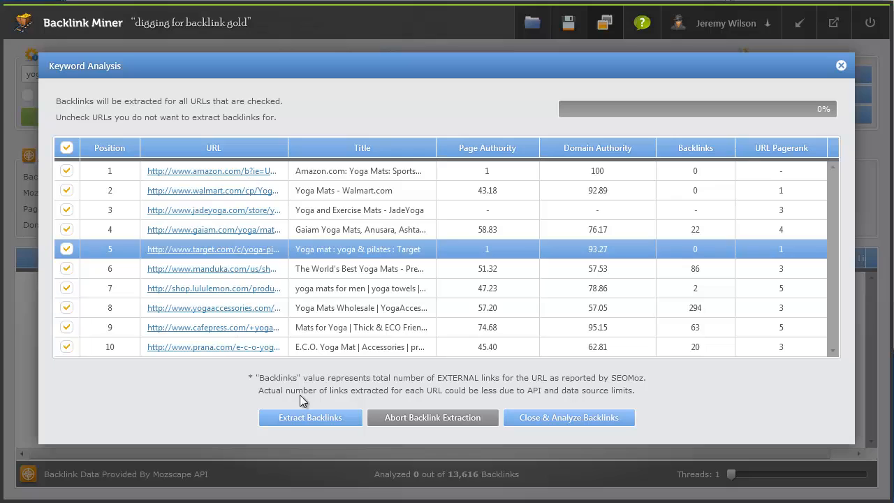
Extract backlinks from the ten checked yoga mat URLs
{"action": "left_click", "coordinate": [298, 418]}
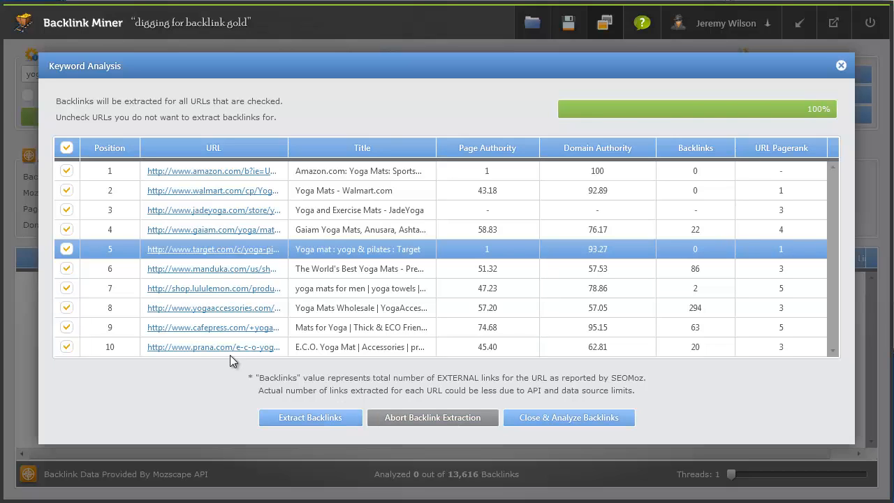
Close the Keyword Analysis dialog and load the 681 extracted backlinks into the main table
{"action": "left_click", "coordinate": [560, 418]}
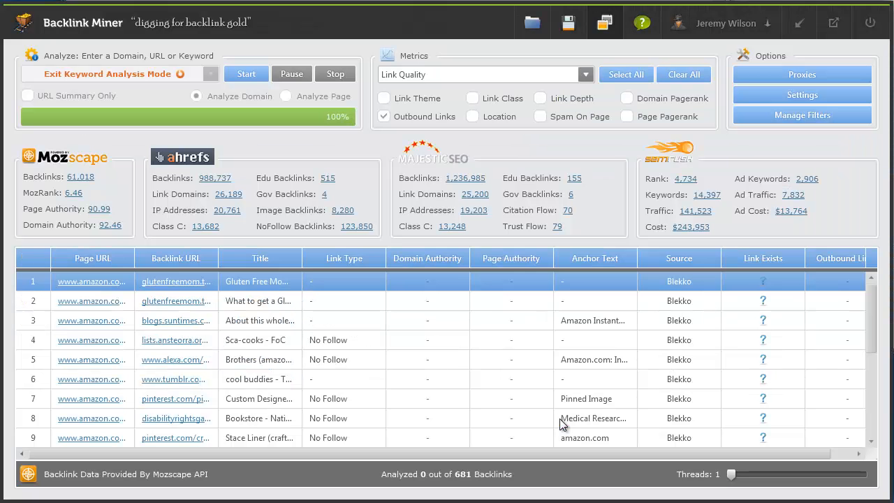